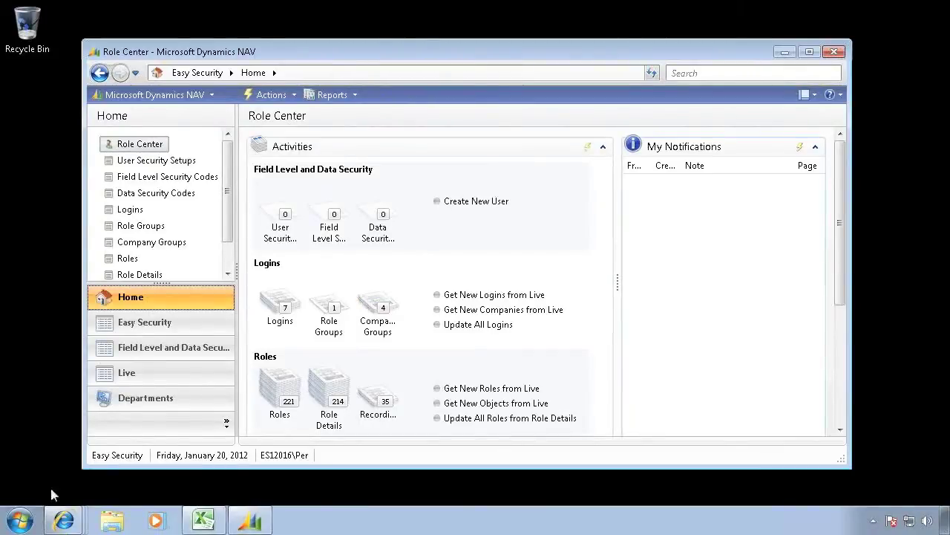
Launch Microsoft Dynamics NAV 2009 R2 as a different user, entering the sales user's name and account password, and accept the demonstration company notice
click(23, 521)
click(64, 164)
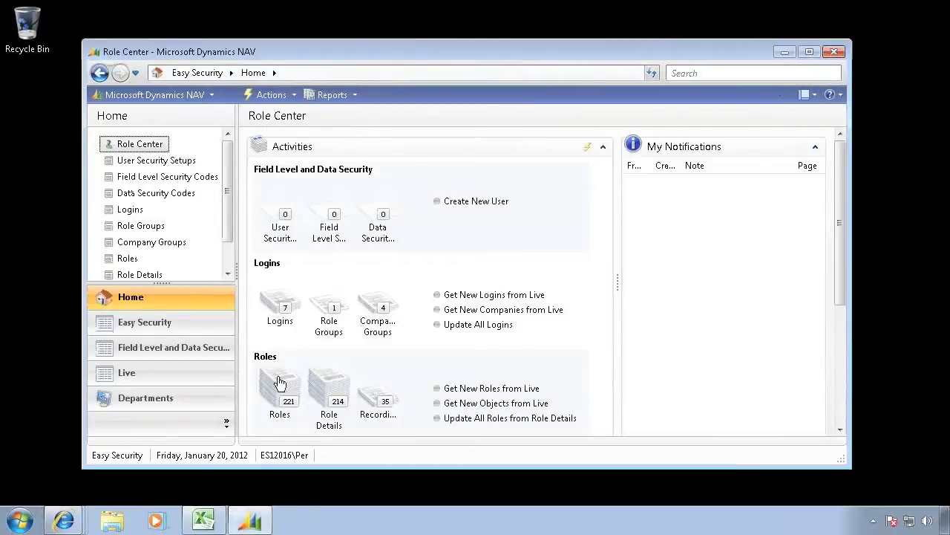
click(20, 519)
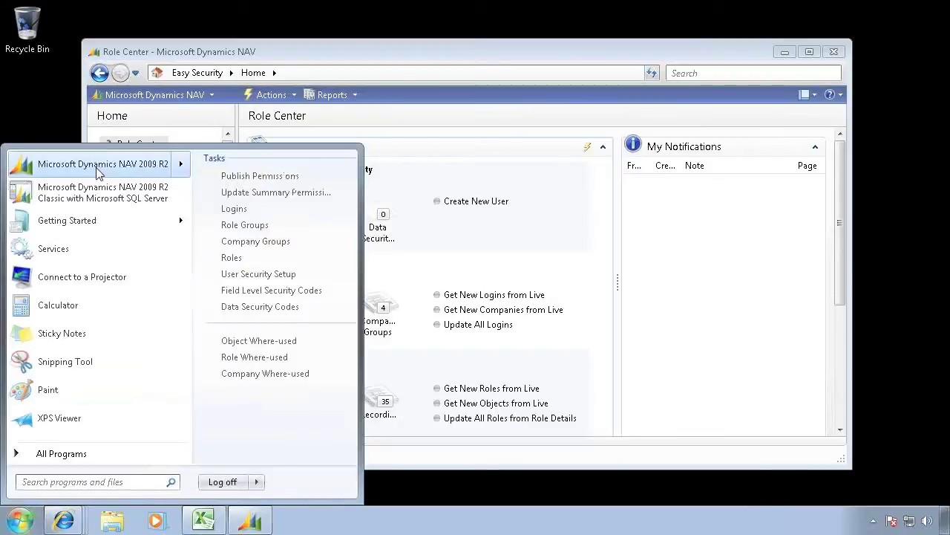
right_click(99, 171)
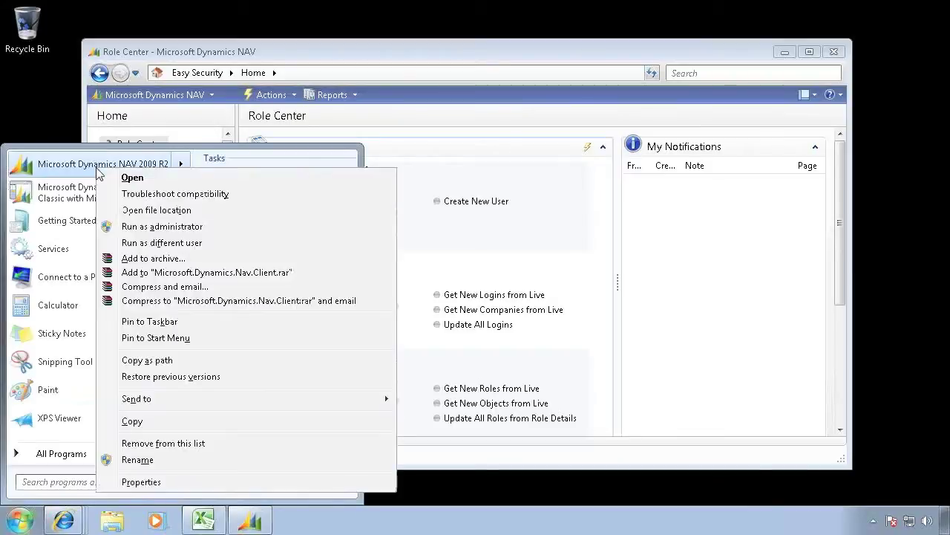
click(168, 245)
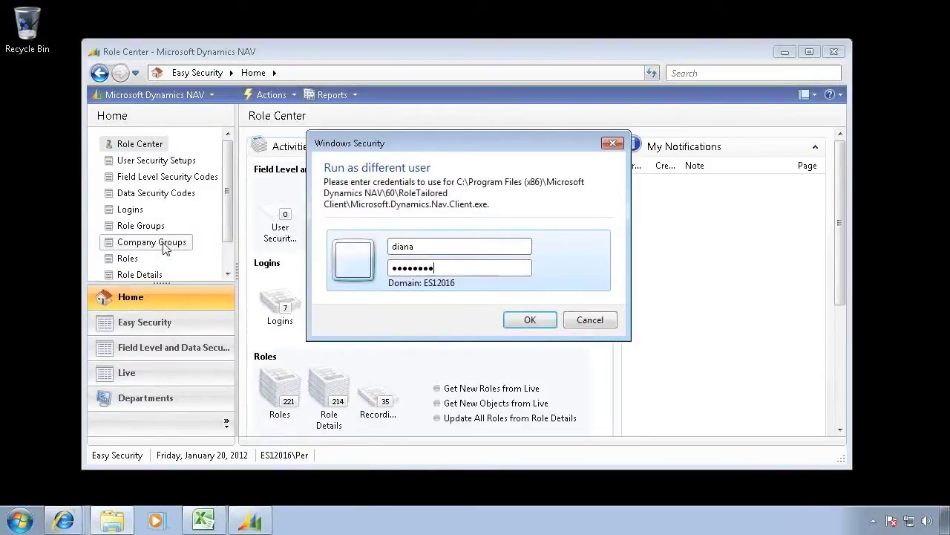
key(Return)
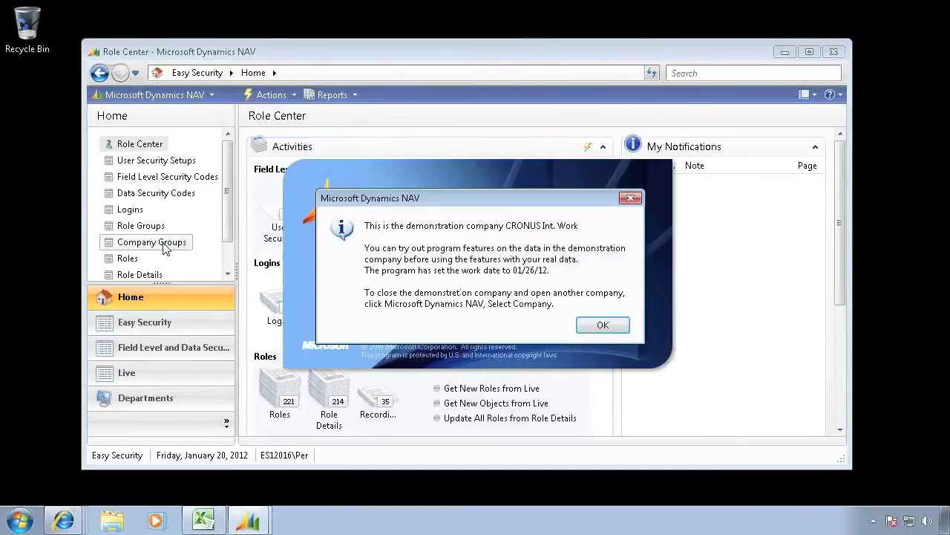
click(602, 324)
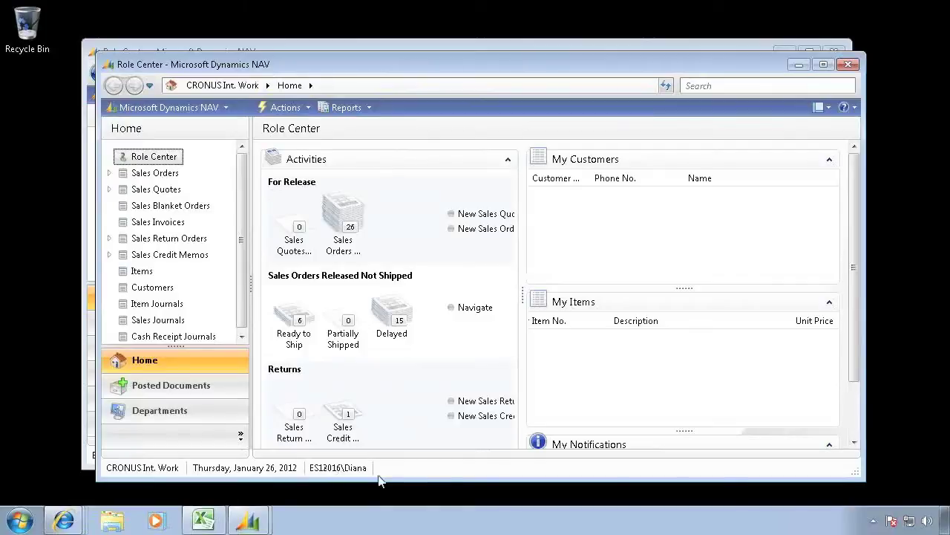
Test the sales user's access to Item Journals, Sales Orders, Sales Quotes and Items, and close that client
click(151, 310)
click(588, 308)
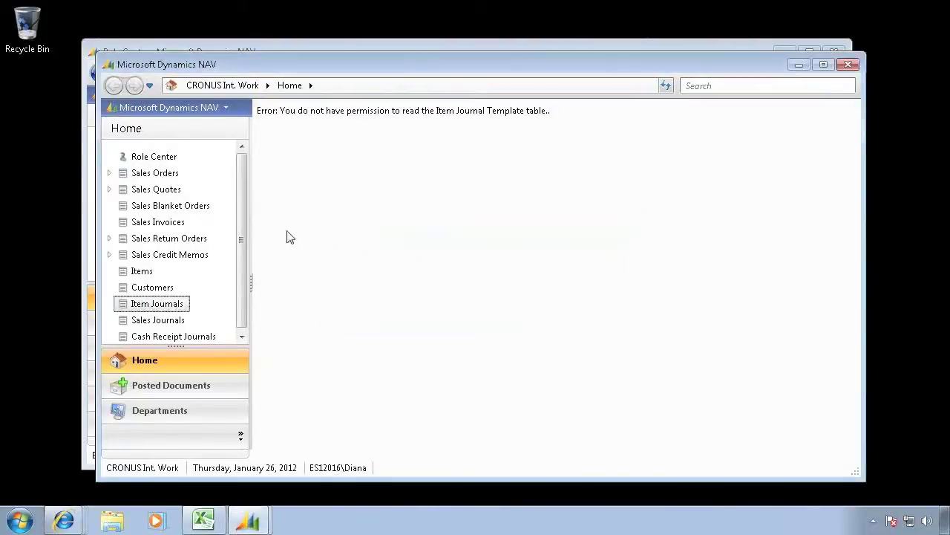
click(156, 174)
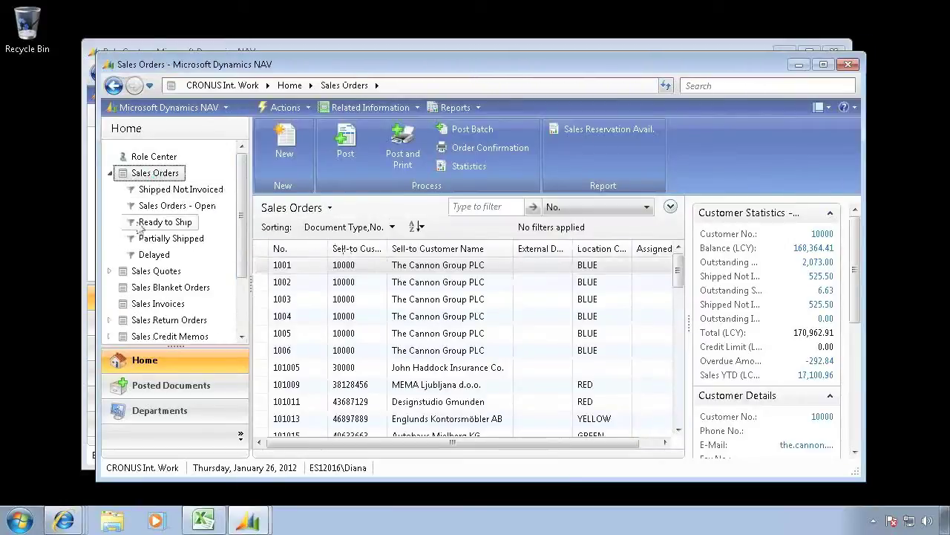
click(152, 271)
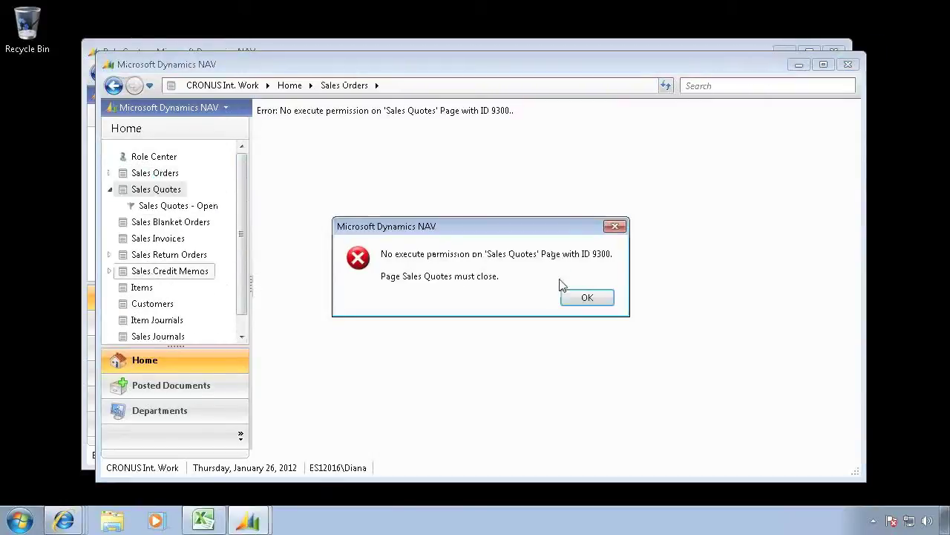
click(588, 297)
click(138, 289)
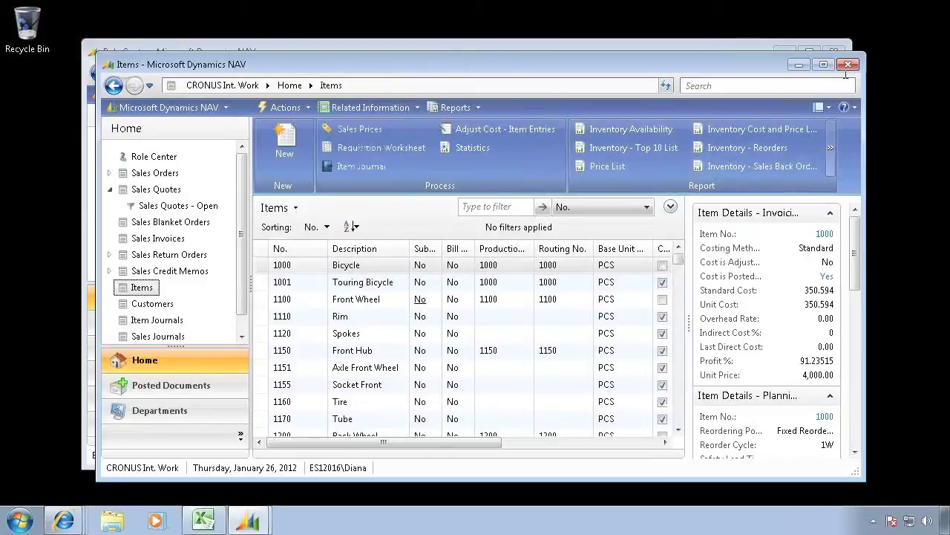
click(848, 64)
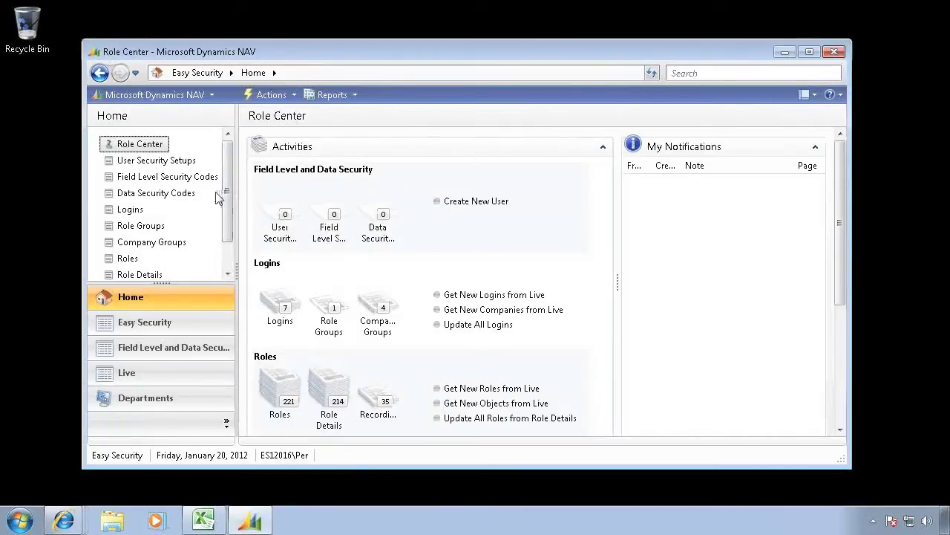
Review the access controls of the Windows login whose permissions the tested sales user inherits
click(138, 225)
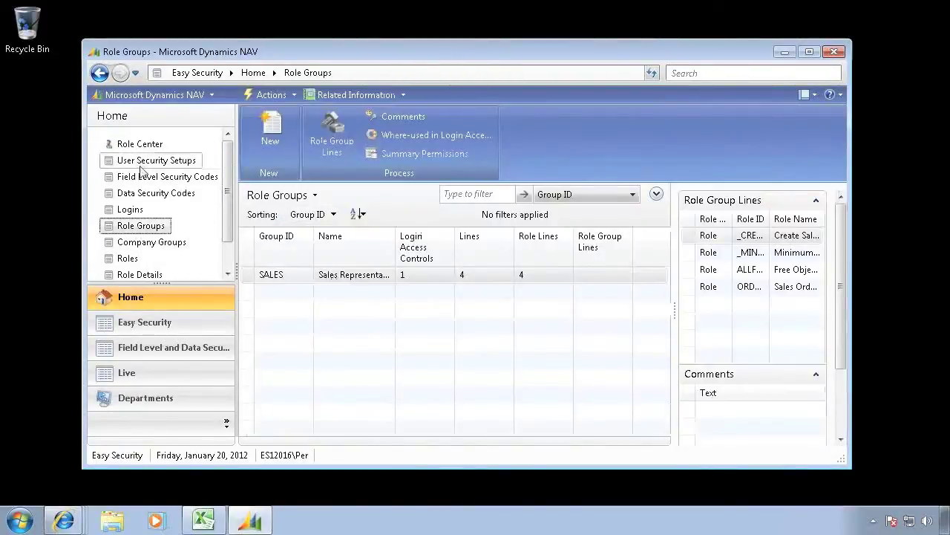
click(130, 209)
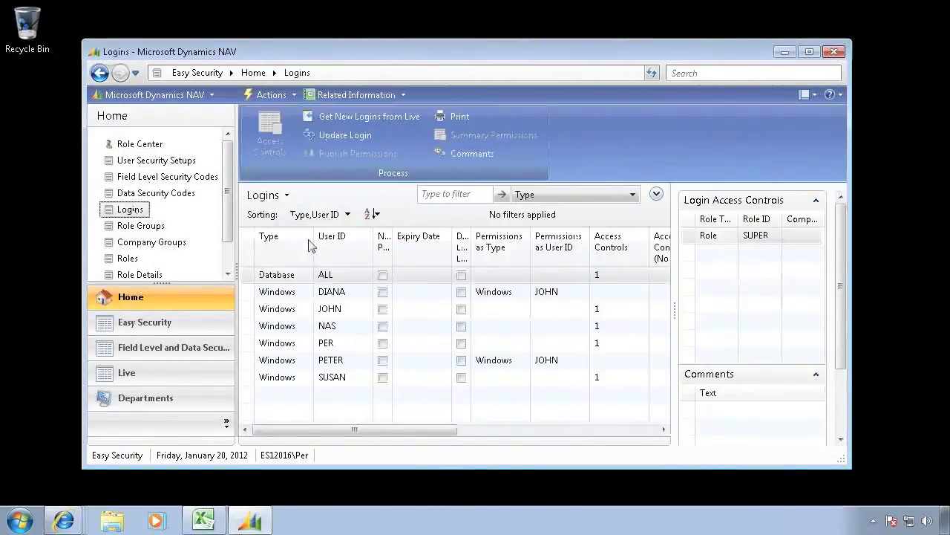
click(301, 296)
click(285, 310)
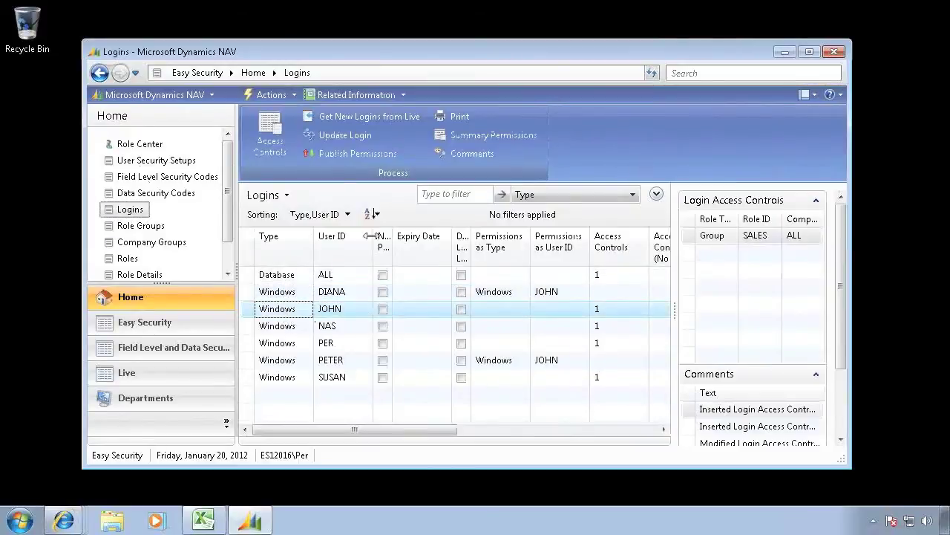
click(267, 138)
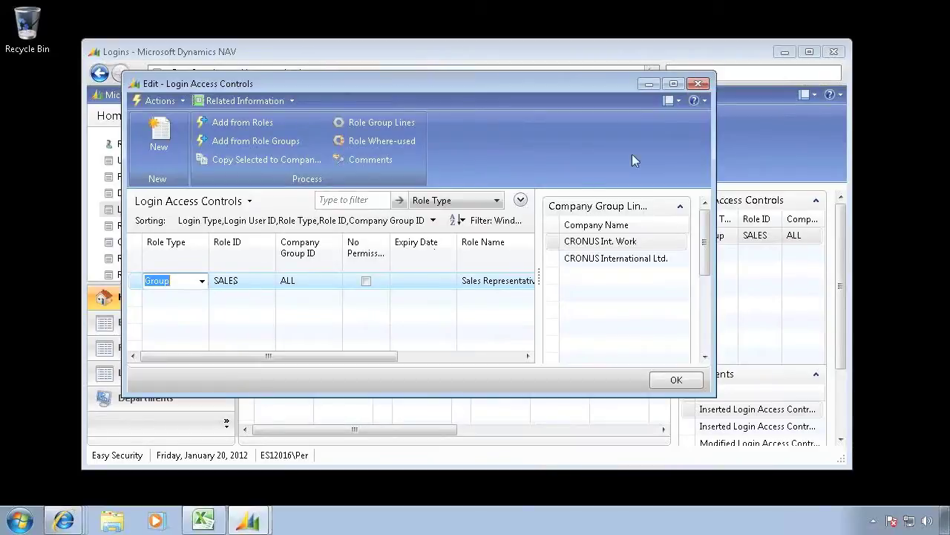
click(698, 84)
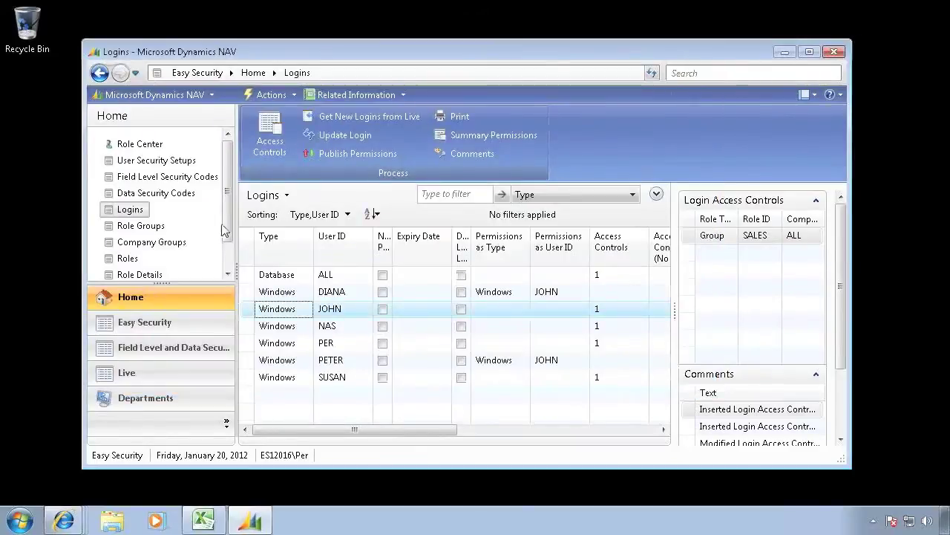
Open the role group lines of the SALES role group for editing
click(137, 227)
click(300, 274)
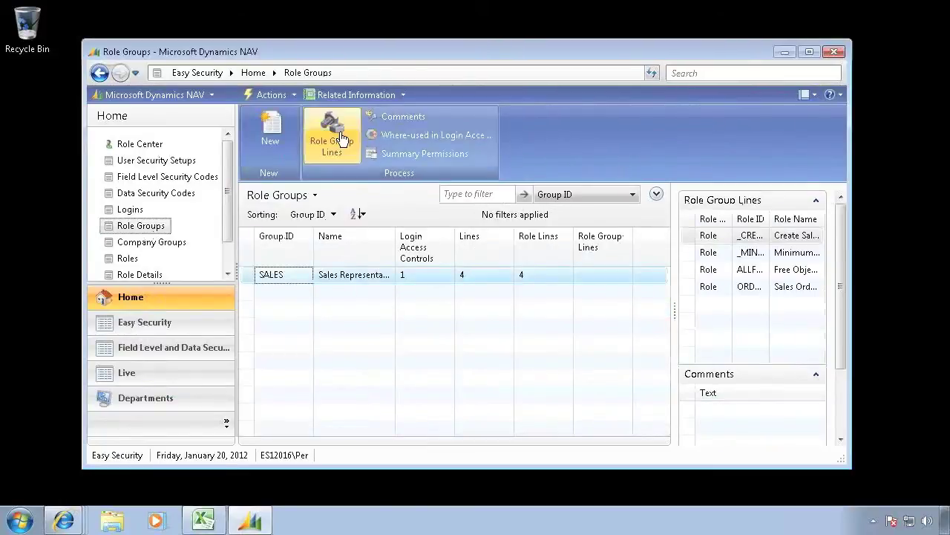
click(331, 133)
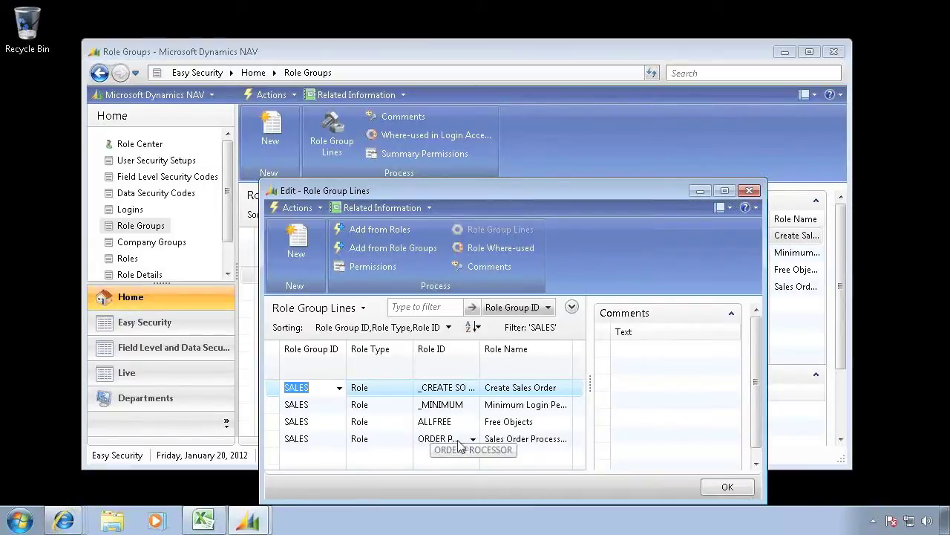
Add a line of type Role to the SALES group with the ES_RC_ORDER… role named ORDER PROCESSOR, and close the lines
click(332, 456)
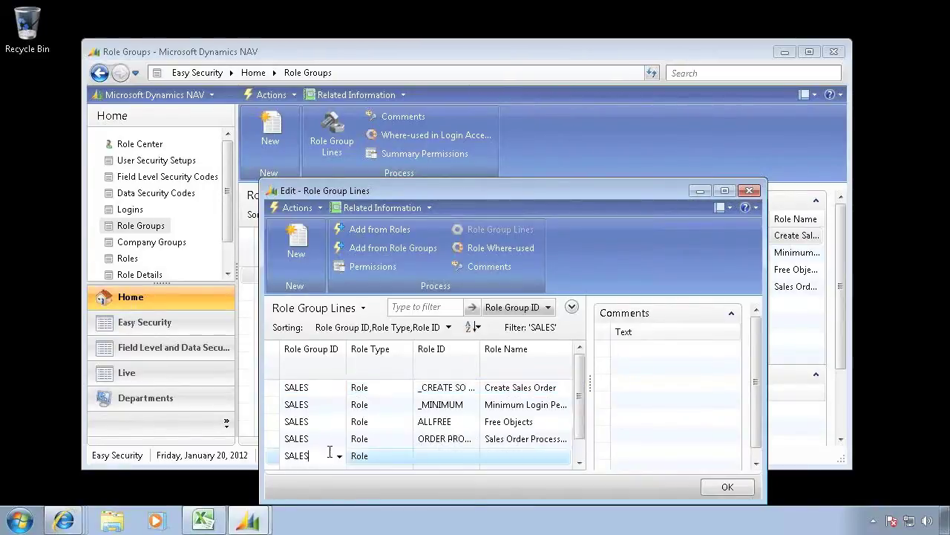
click(449, 460)
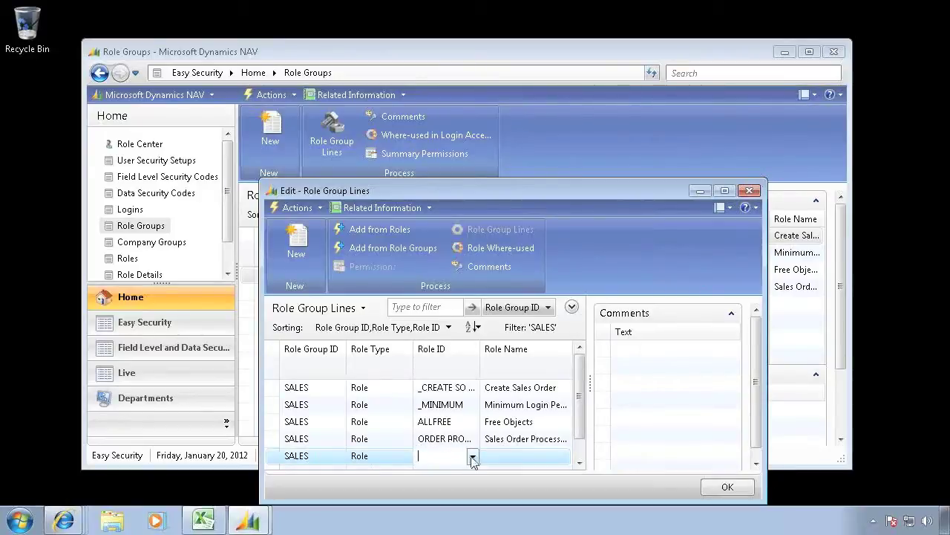
click(473, 458)
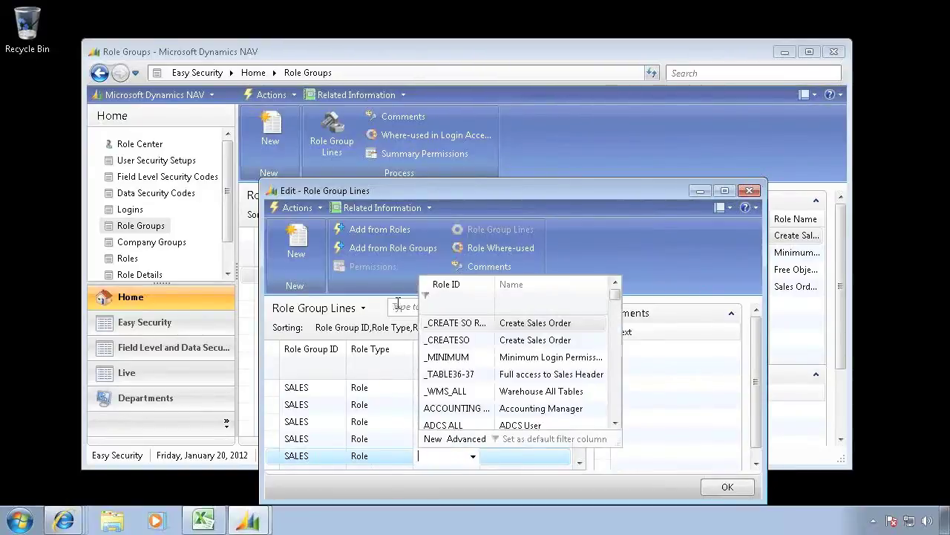
click(618, 401)
click(617, 399)
click(618, 400)
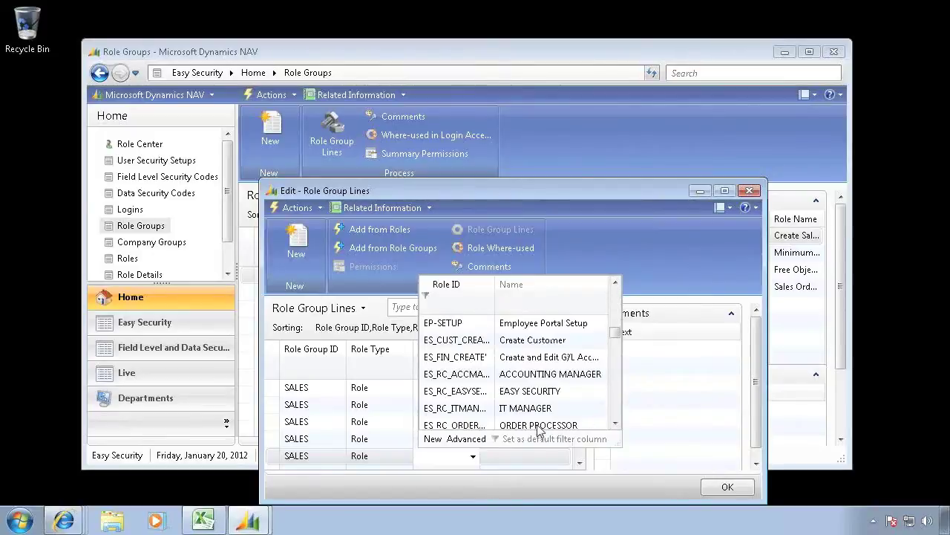
click(460, 425)
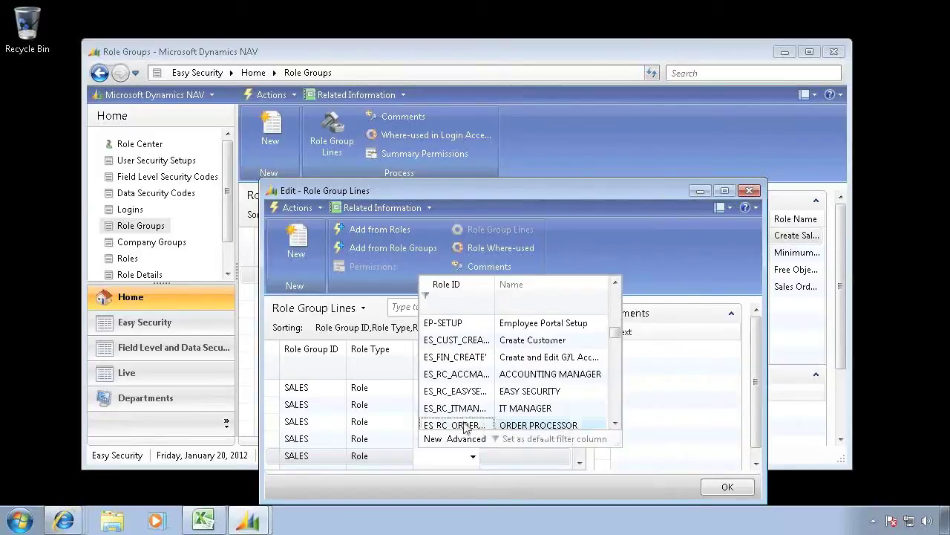
click(517, 439)
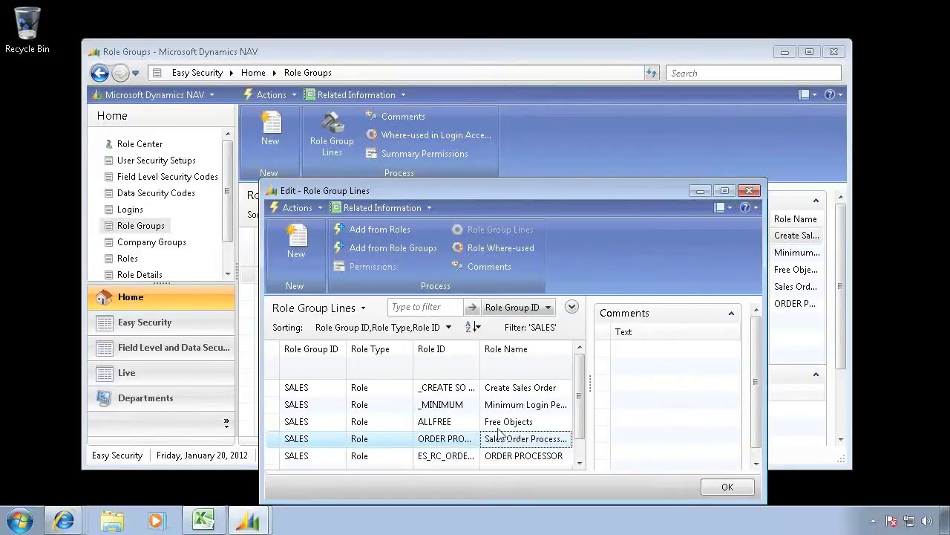
key(Escape)
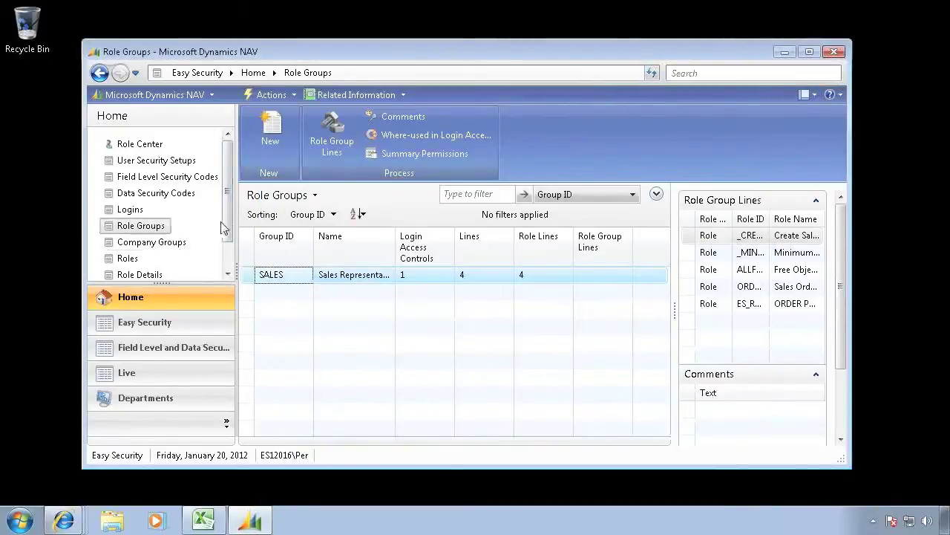
From the Role Center, publish the permissions with the restore point description "Changed Group"
scroll(221, 267, down, 2)
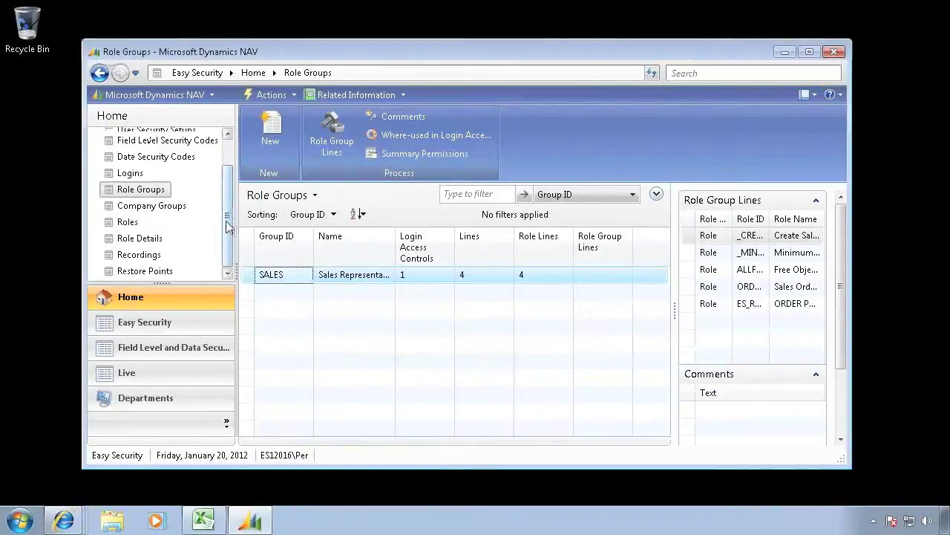
scroll(228, 187, up, 2)
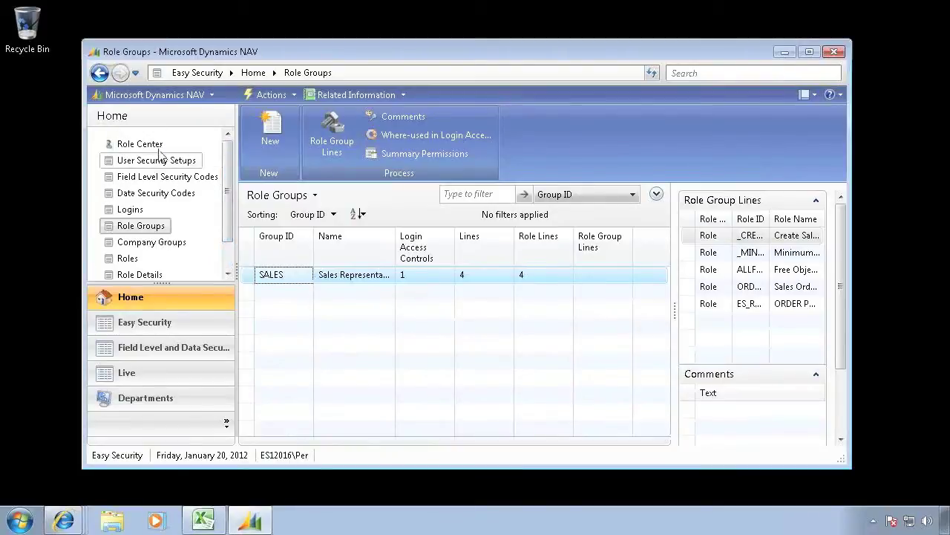
click(135, 143)
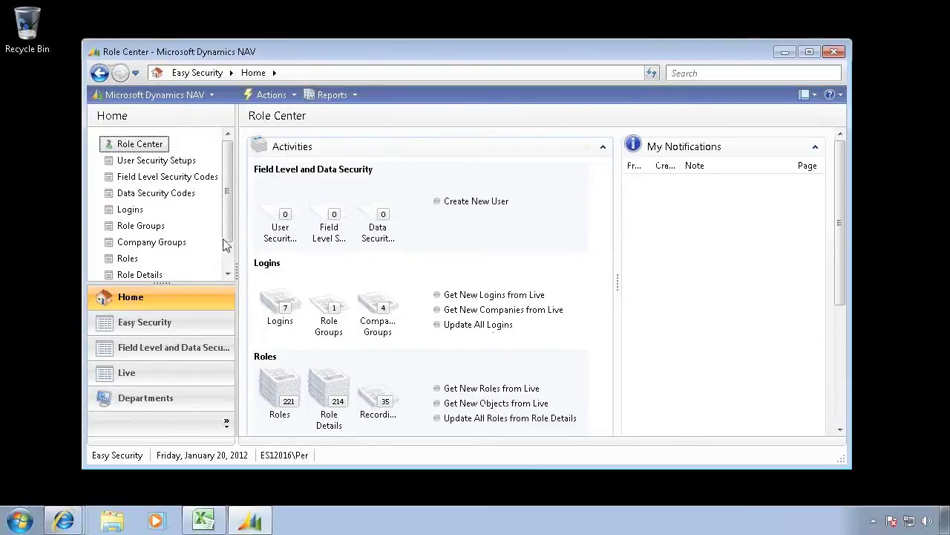
click(271, 94)
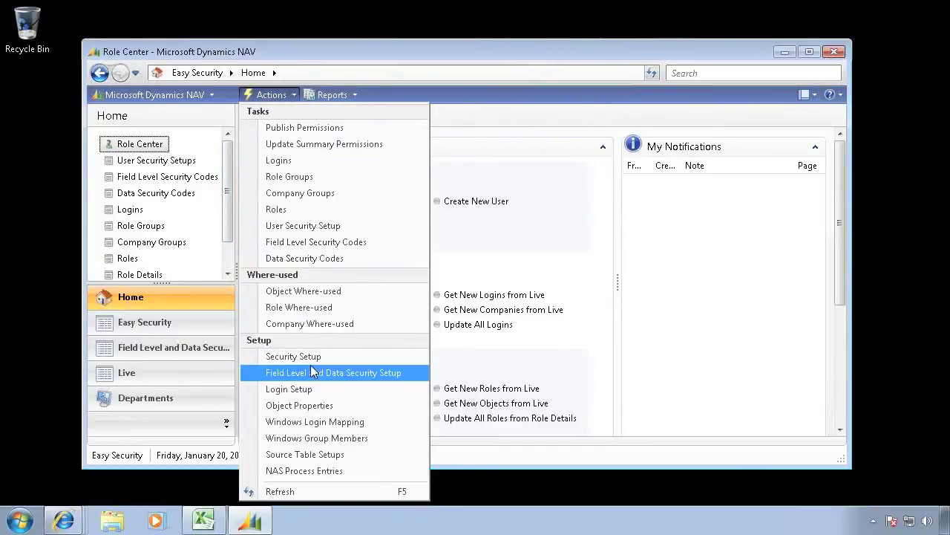
click(289, 127)
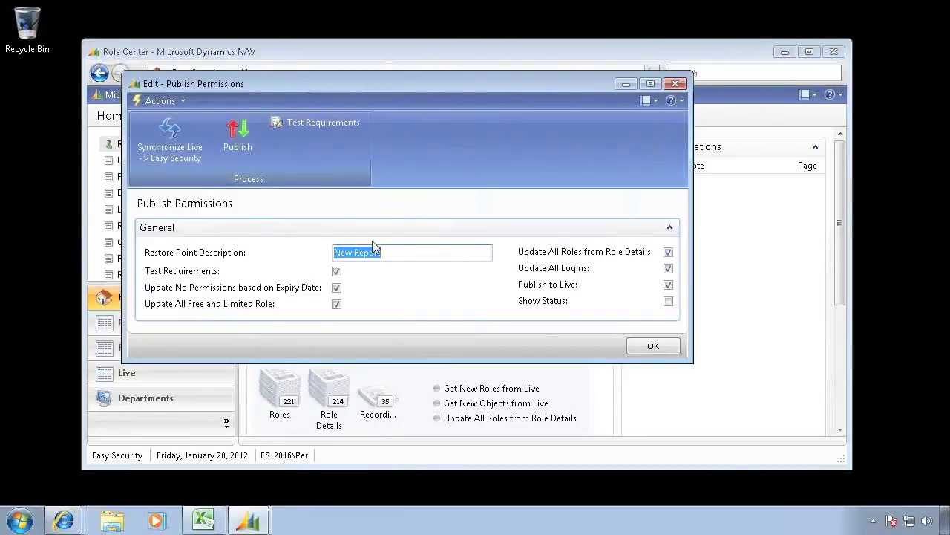
text(Chahged Group)
click(235, 146)
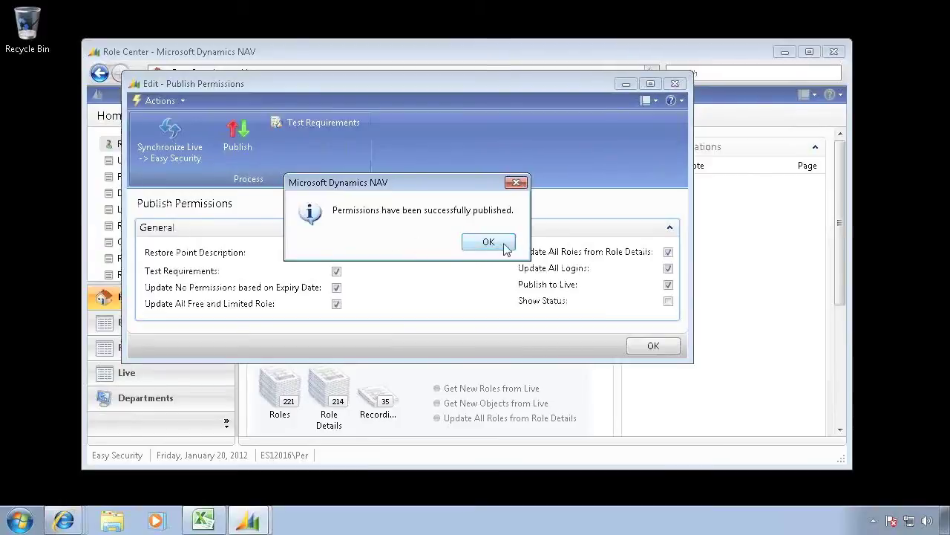
click(487, 244)
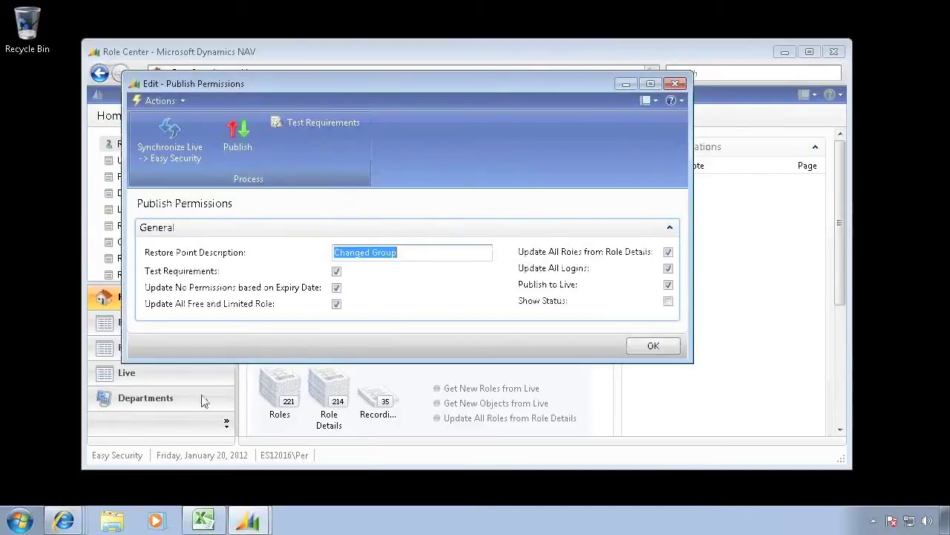
Launch Microsoft Dynamics NAV 2009 R2 as a different user with the sales user's login name and password, accepting the demonstration company notice
click(20, 519)
right_click(72, 171)
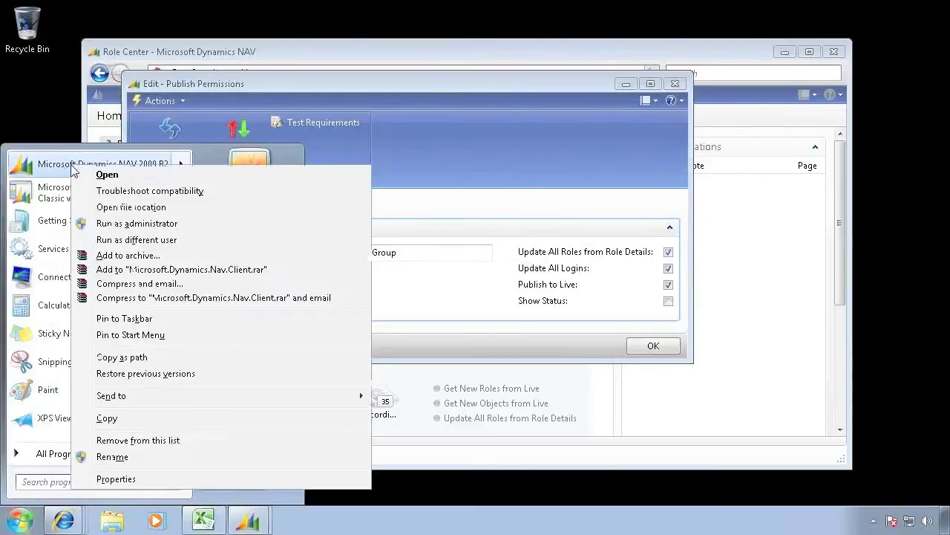
click(125, 241)
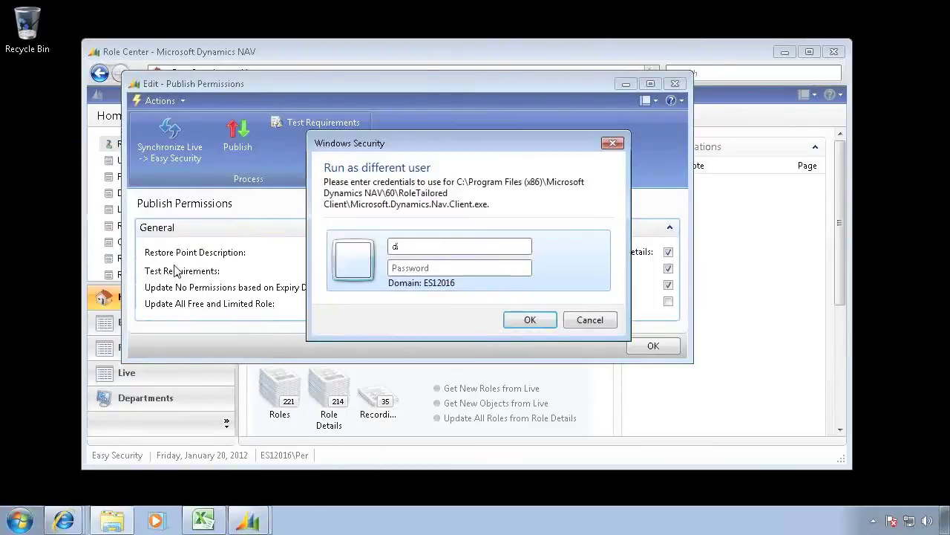
key(shift+Tab)
text(d)
key(Return)
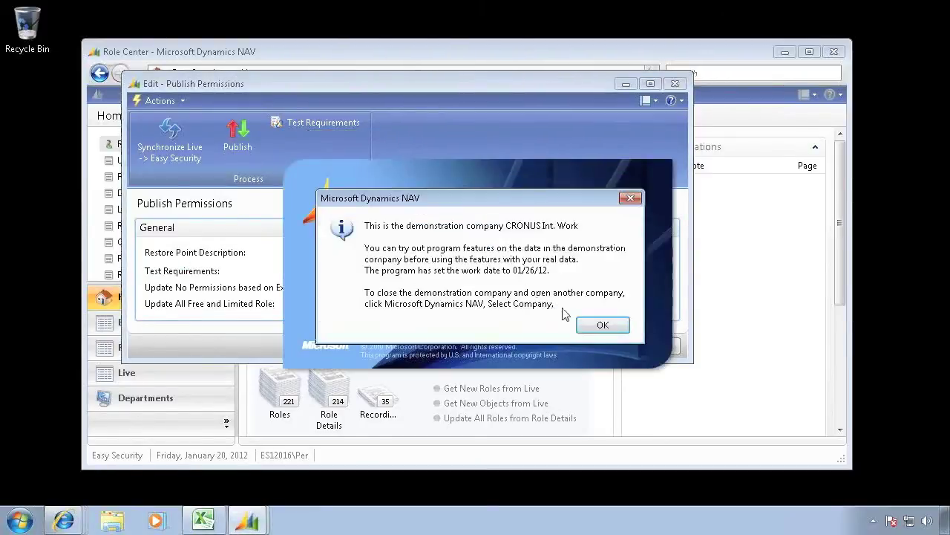
click(600, 326)
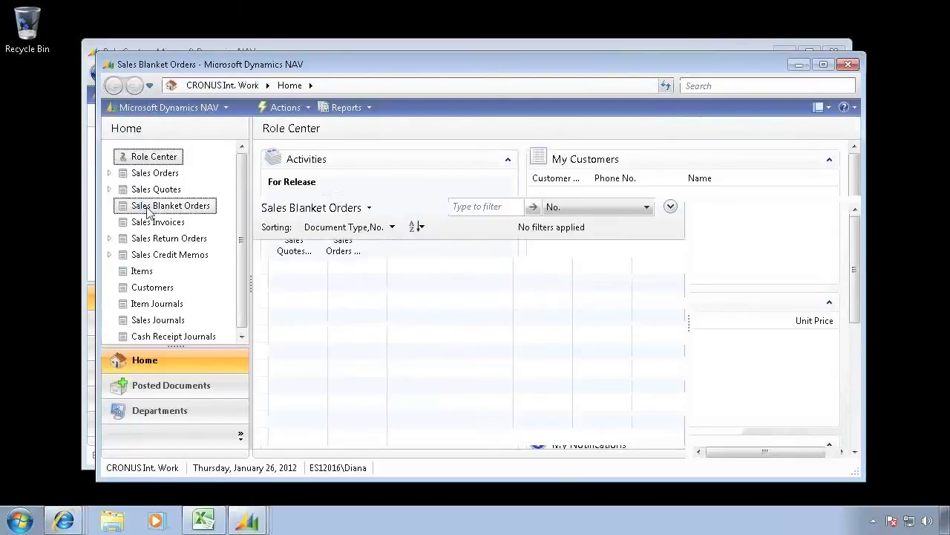
Test the sales user's access to the Sales Invoices and Sales Return Orders lists, and try starting a new sales invoice
click(145, 224)
click(149, 237)
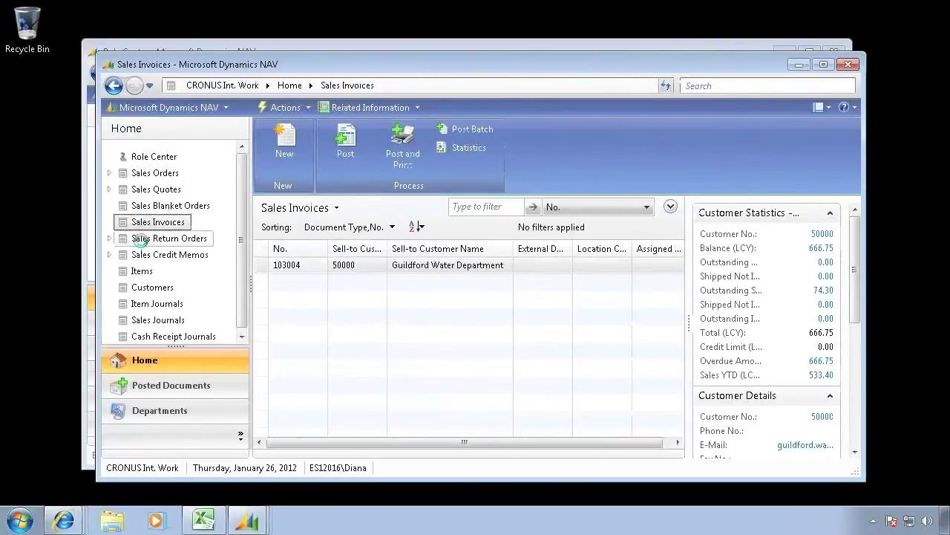
click(214, 221)
click(287, 156)
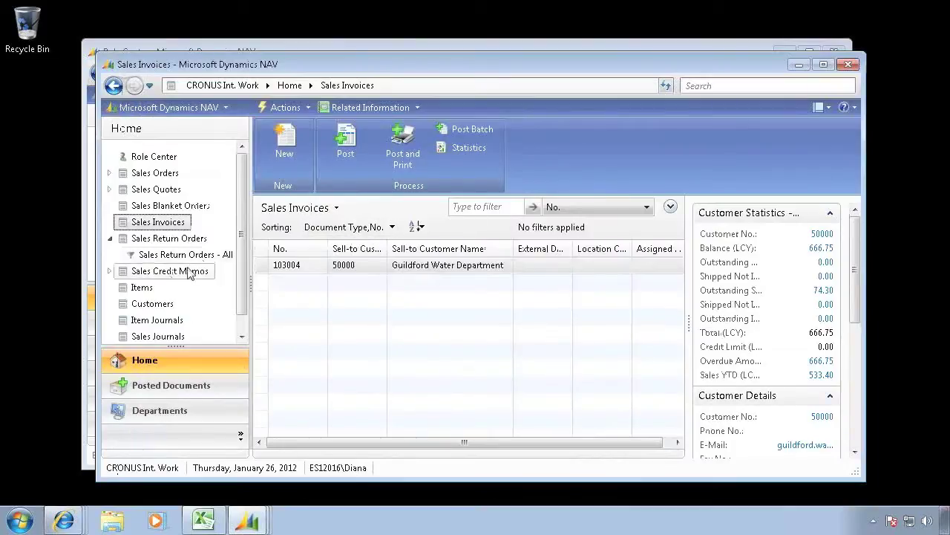
Test item access by opening the Items list and a new item card, and close the card without entering data
click(144, 290)
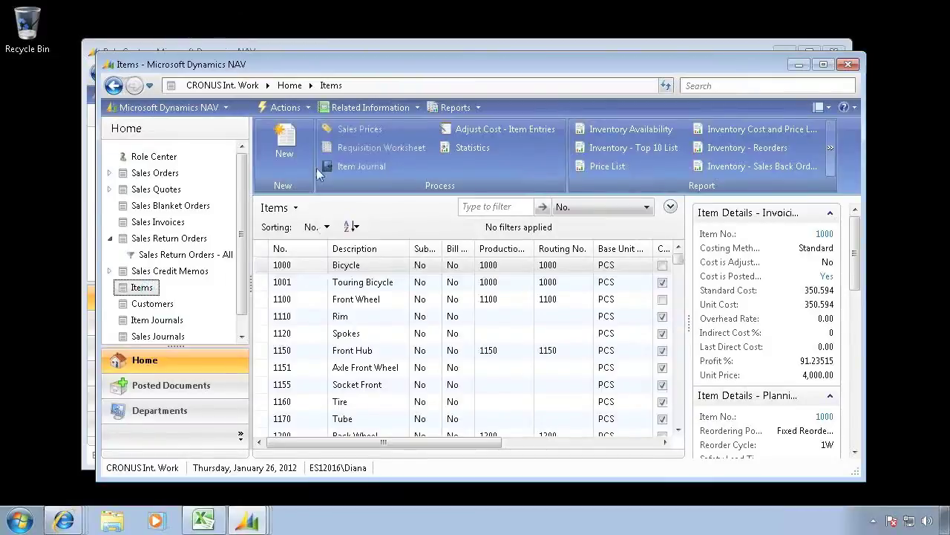
click(294, 148)
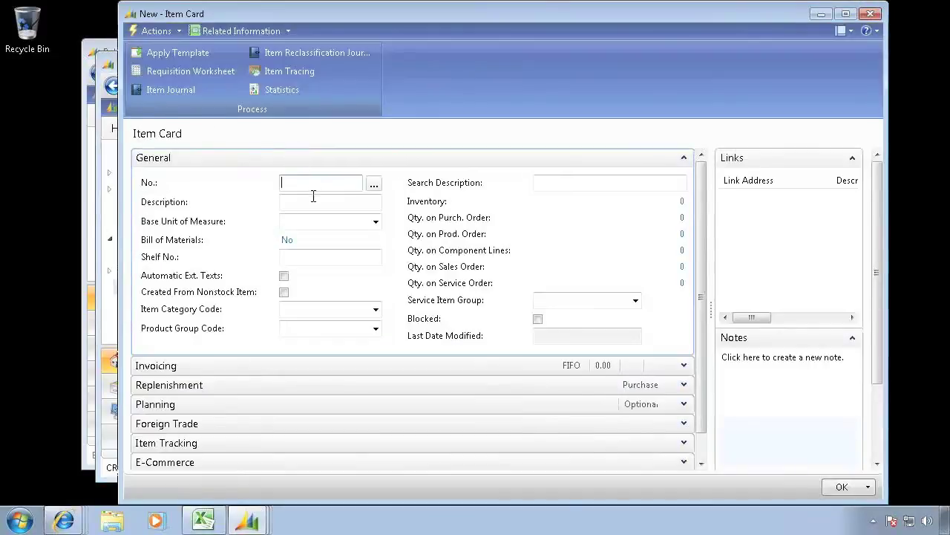
key(Escape)
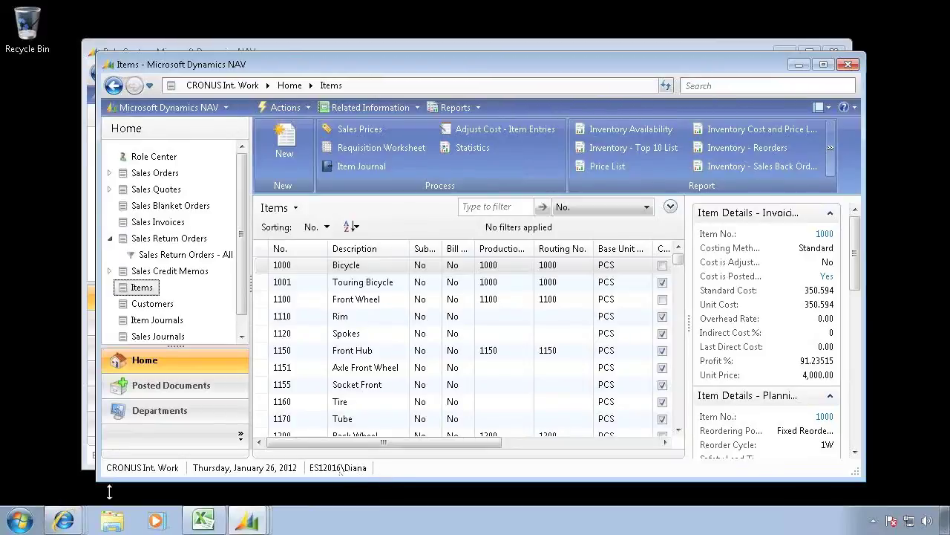
Launch Microsoft Dynamics NAV 2009 R2 Classic with Microsoft SQL Server as a different user, entering the sales user's account password
click(19, 519)
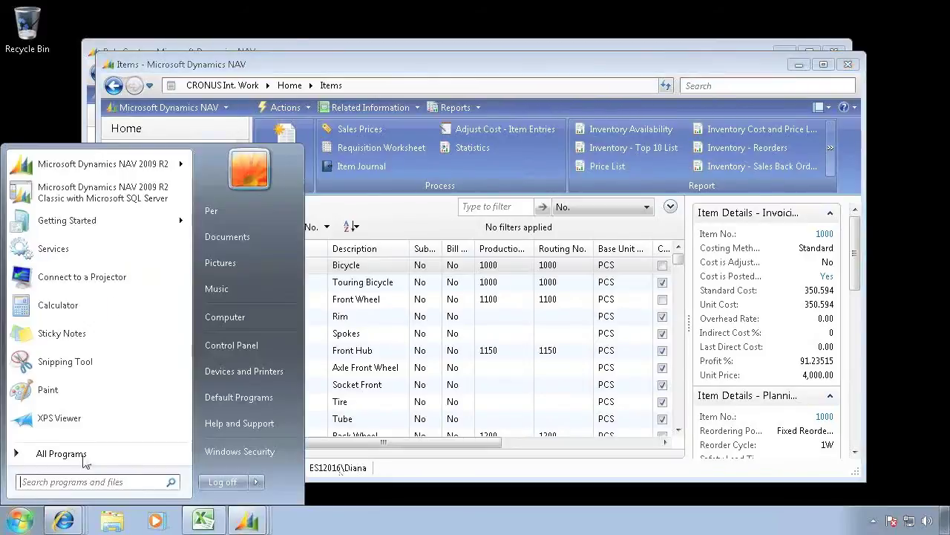
right_click(84, 192)
click(151, 257)
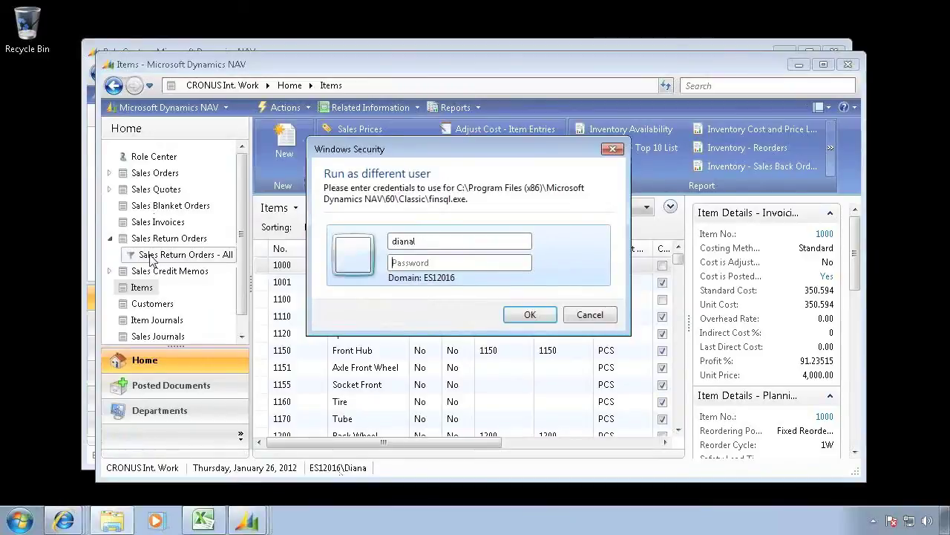
text(*******)
key(Return)
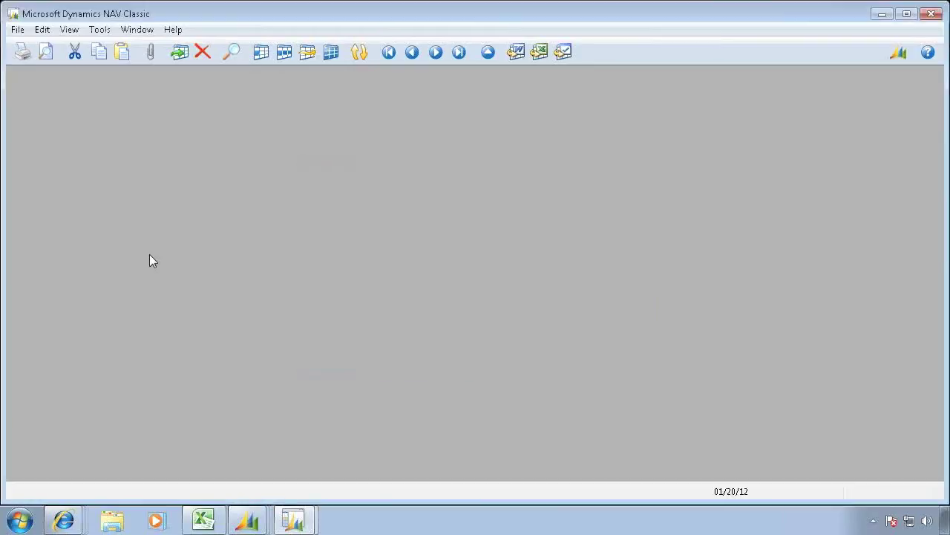
Open the Demo Database NAV (6-0) database on the server localhost with Windows authentication
click(17, 30)
mouse_move(49, 90)
click(194, 108)
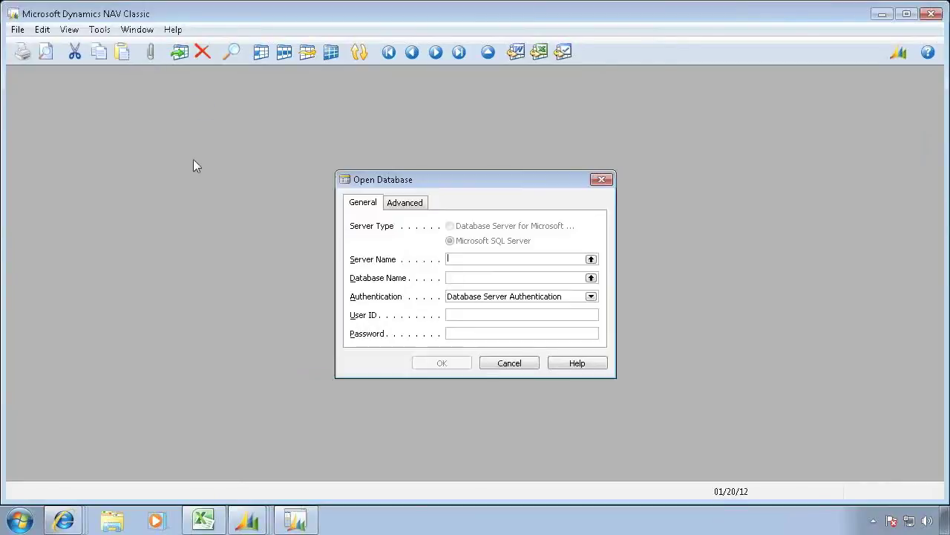
text(localhost)
key(Tab)
key(Tab)
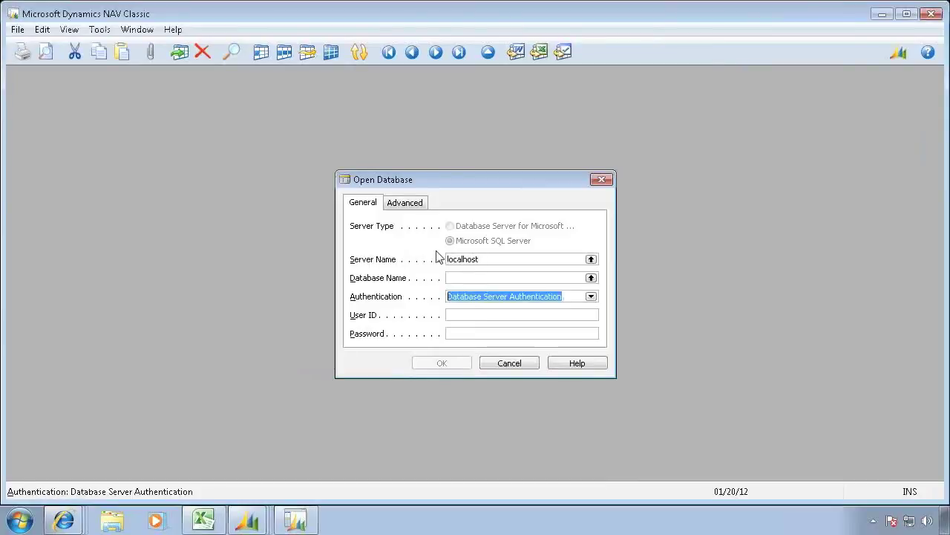
text(w)
key(shift+Tab)
key(F6)
key(Return)
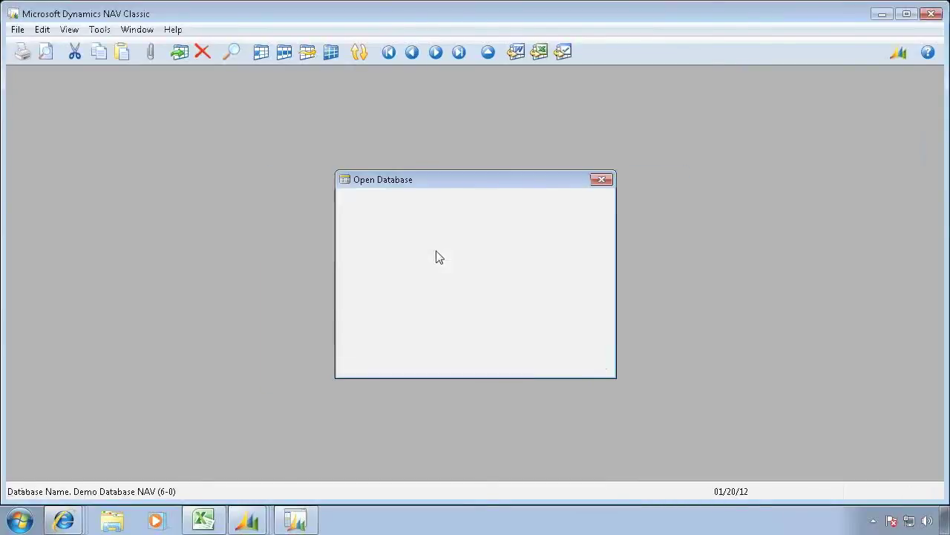
key(Return)
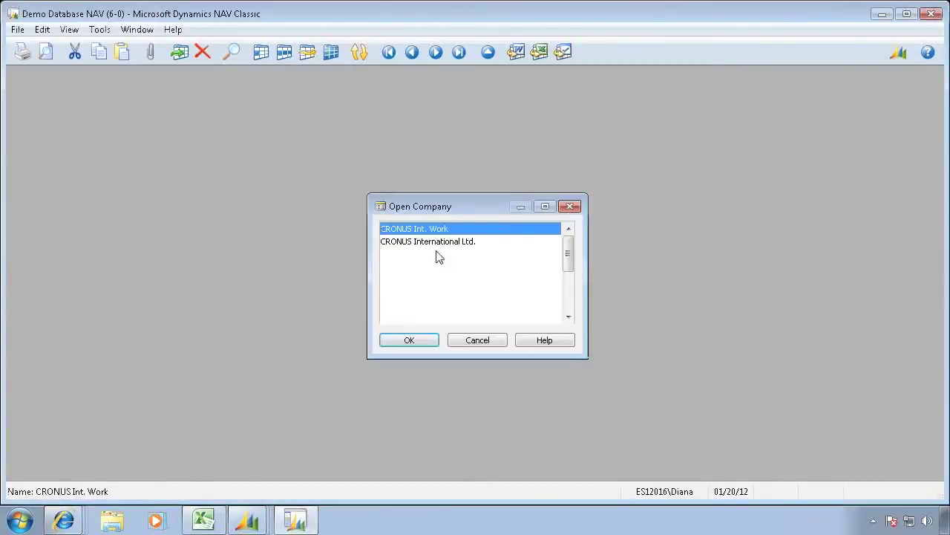
Open the company CRONUS Int. Work and expand the Order Processing group of Sales & Marketing, dismissing the Navigation Pane tip
key(Return)
key(Return)
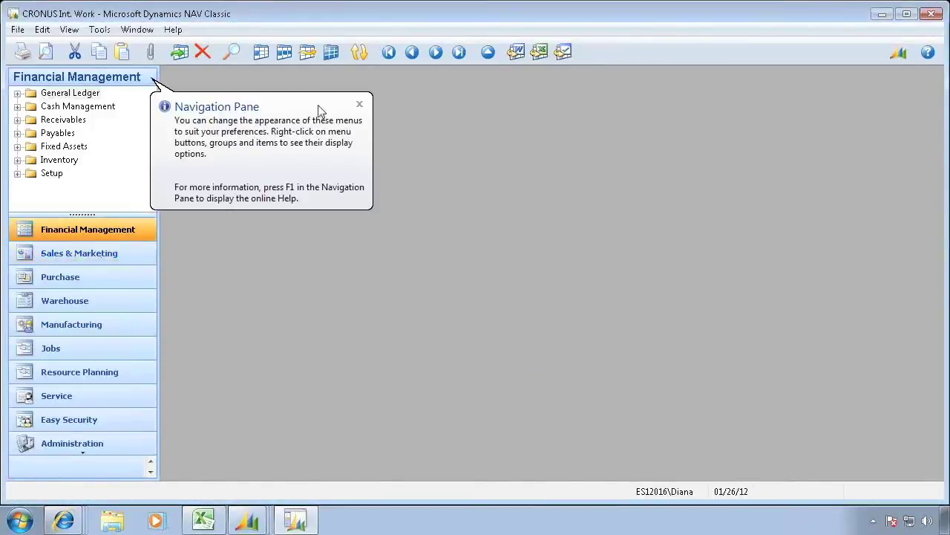
click(359, 107)
click(55, 253)
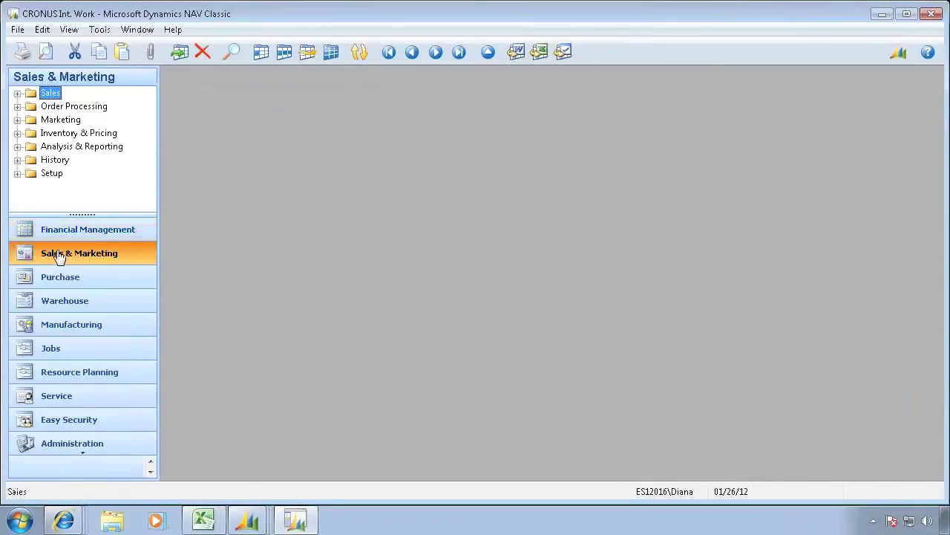
click(67, 106)
View the companies available to the sales user and reopen CRONUS Int. Work
click(18, 30)
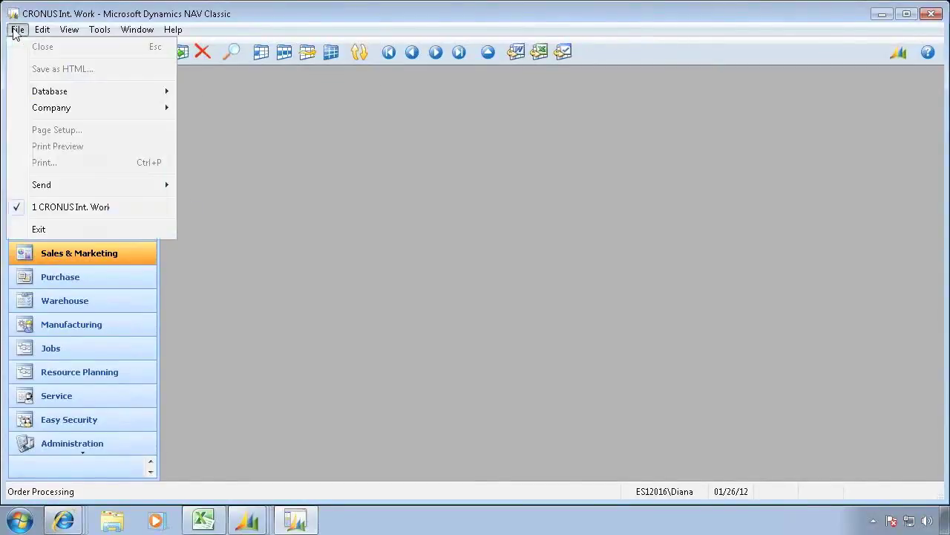
mouse_move(48, 108)
click(213, 123)
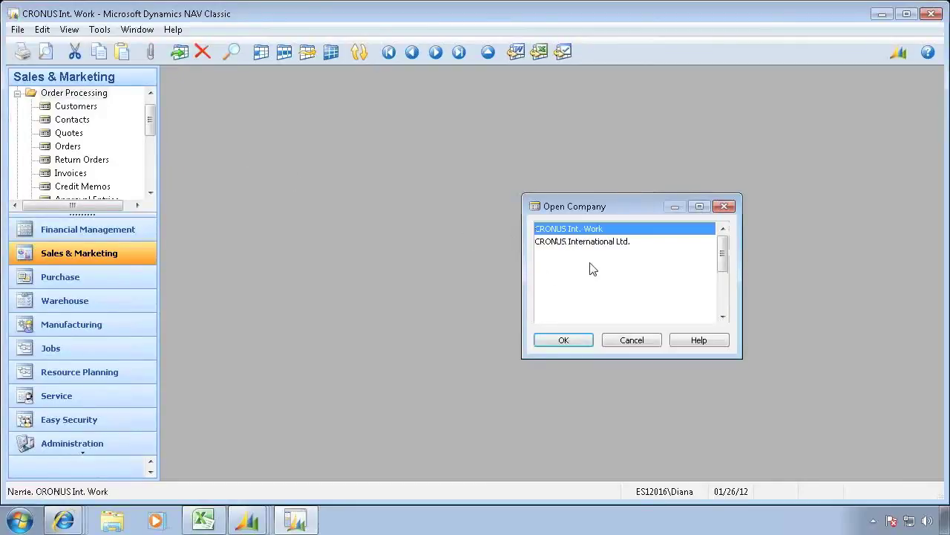
key(Return)
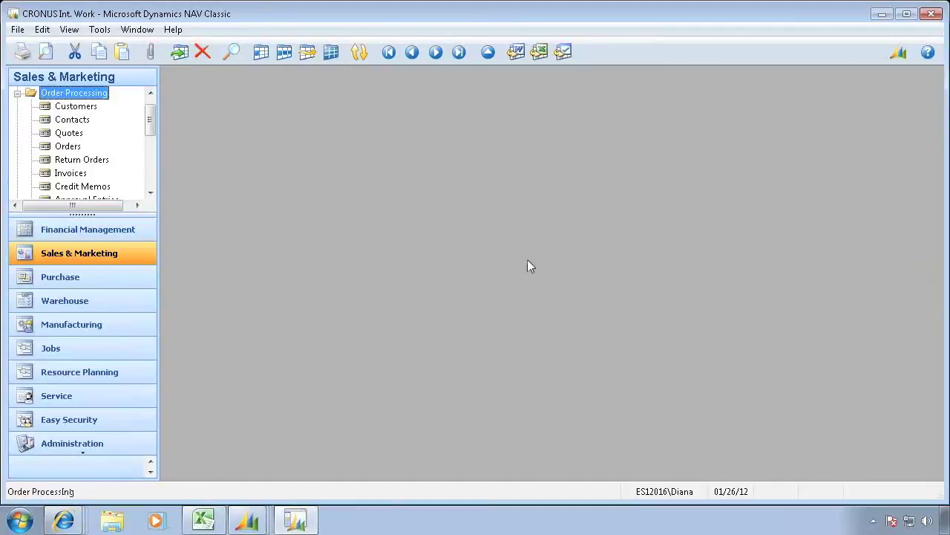